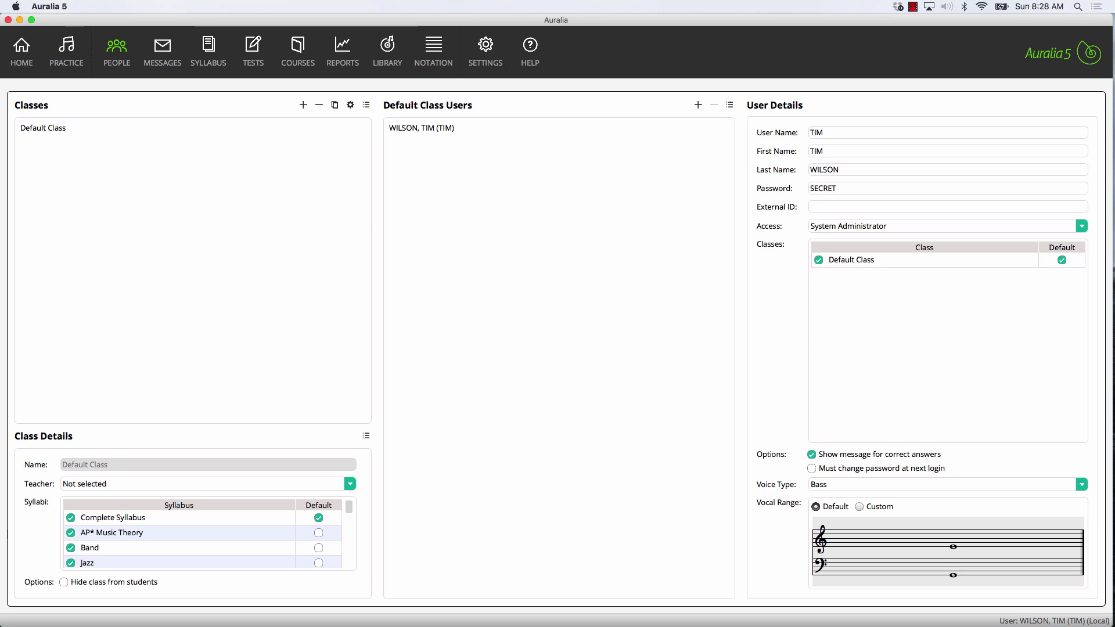
# Step: Add a new Default Class user and enter their user name, first name and last name
pyautogui.click(177, 129)
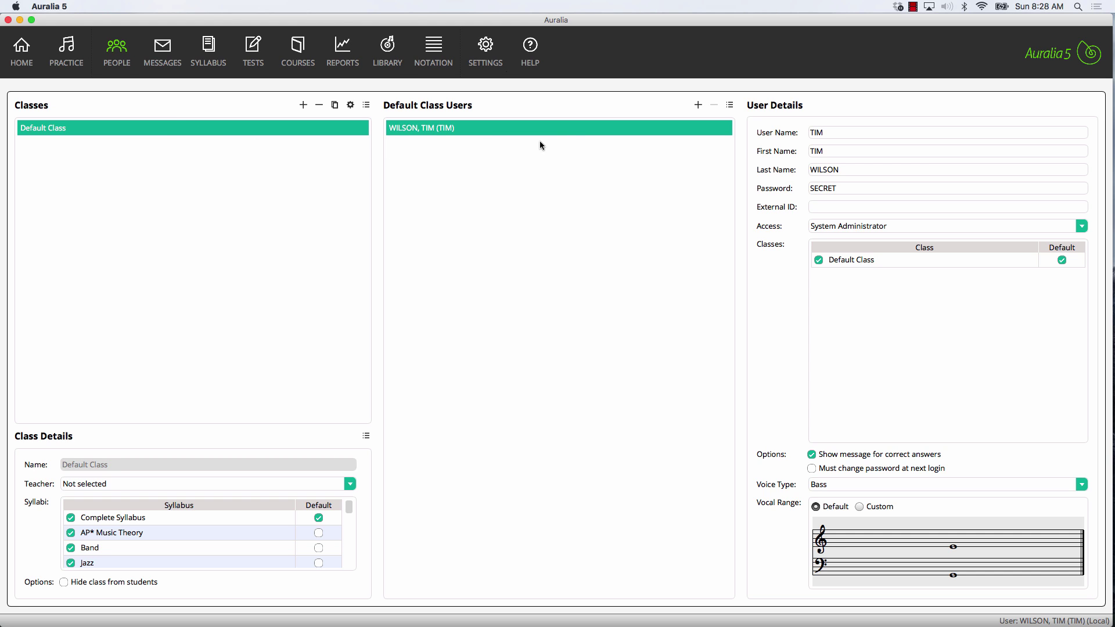
pyautogui.click(698, 106)
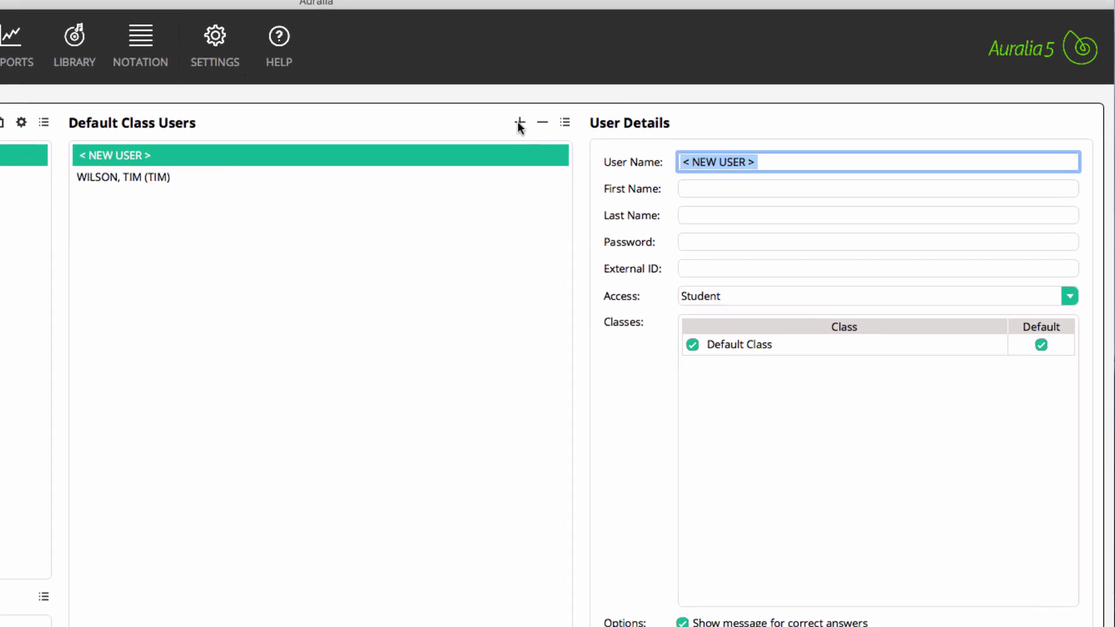
pyautogui.write('PETER')
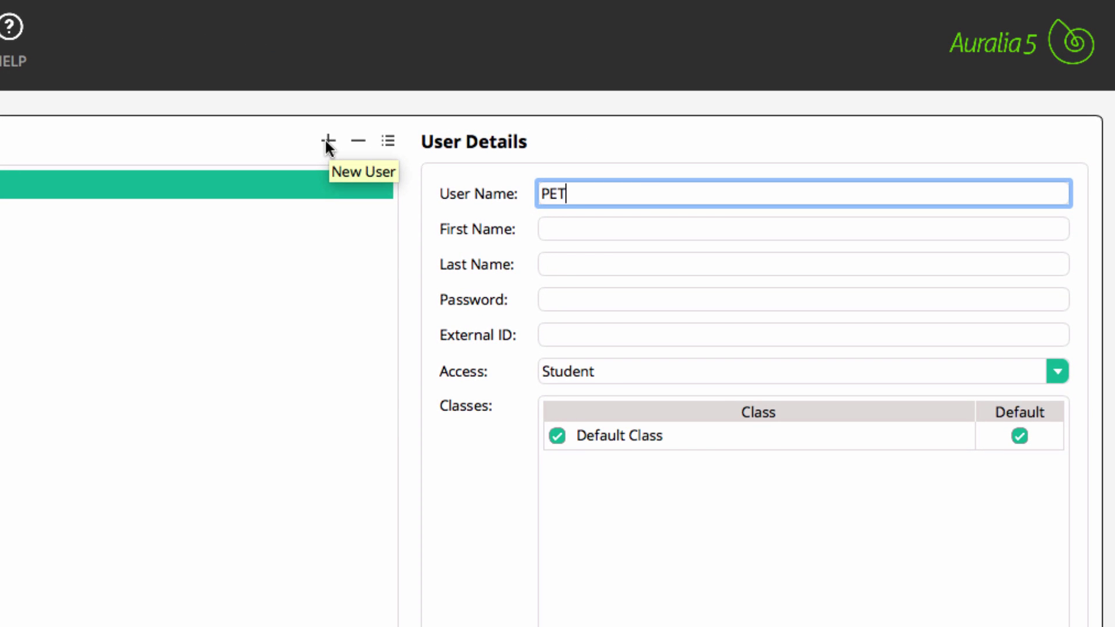
pyautogui.press('Tab')
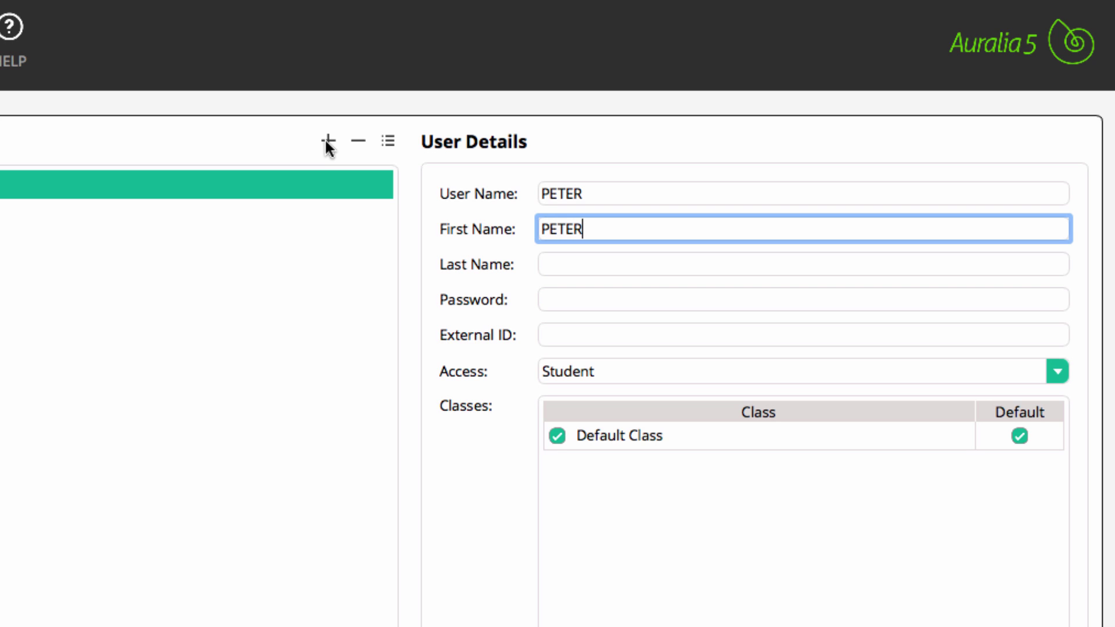
pyautogui.press('Tab')
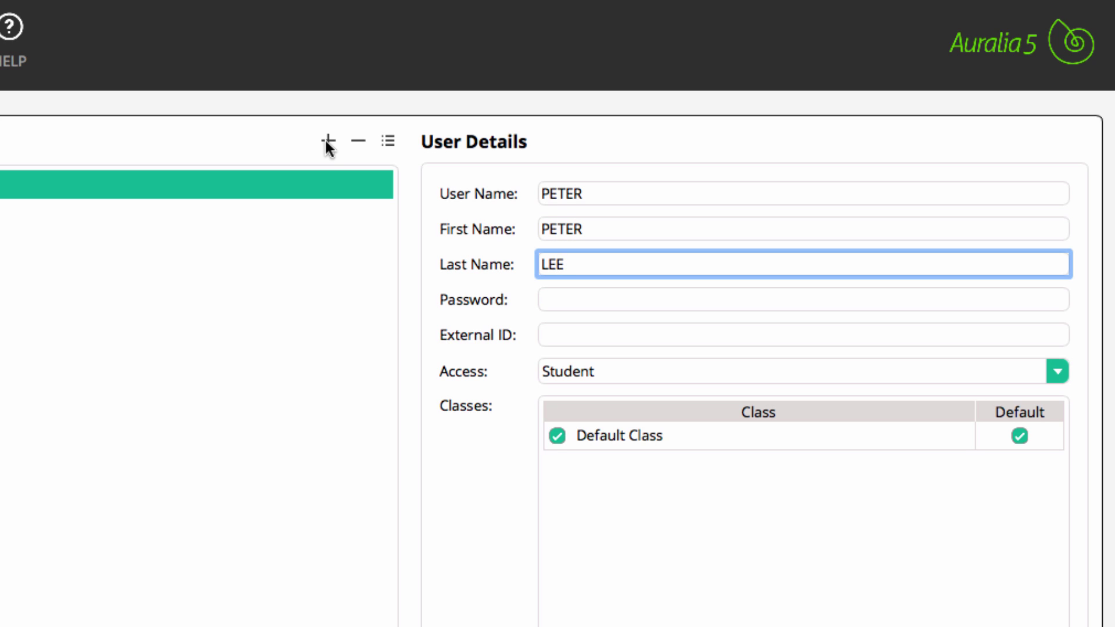
# Step: Enter the new user's password and bring up the access-level choices
pyautogui.press('Tab')
pyautogui.write('SE')
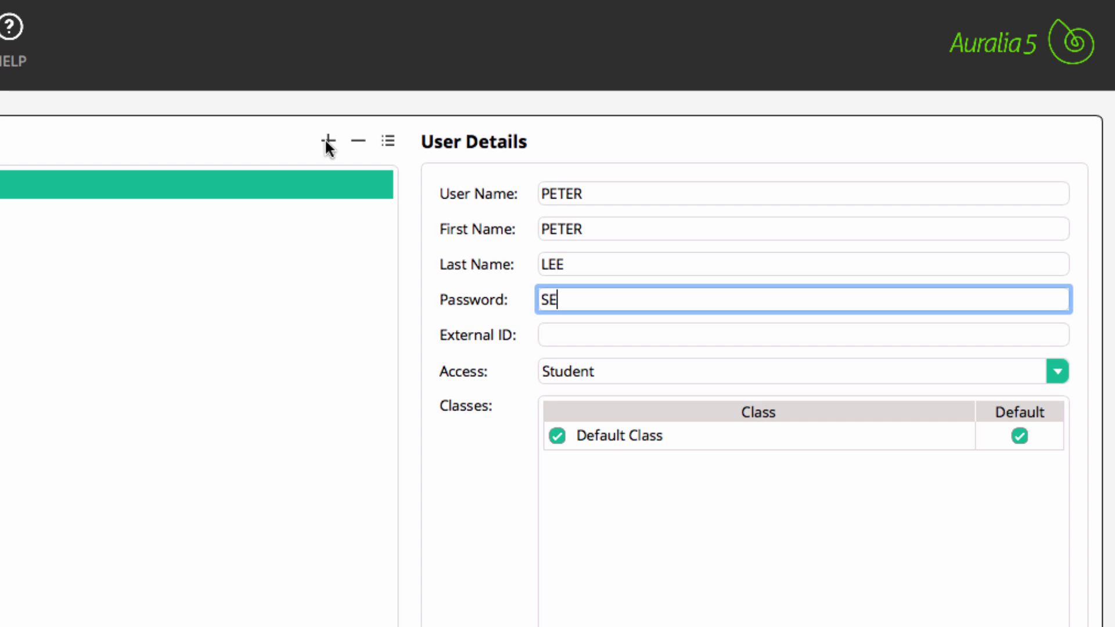
pyautogui.write('CRET')
pyautogui.click(327, 144)
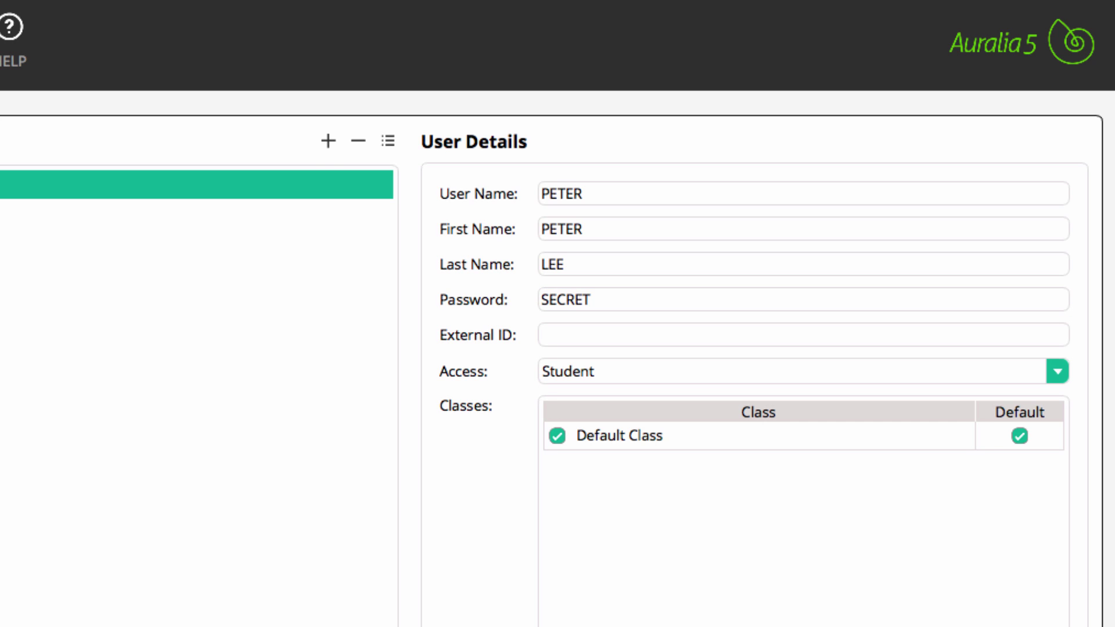
pyautogui.click(1055, 367)
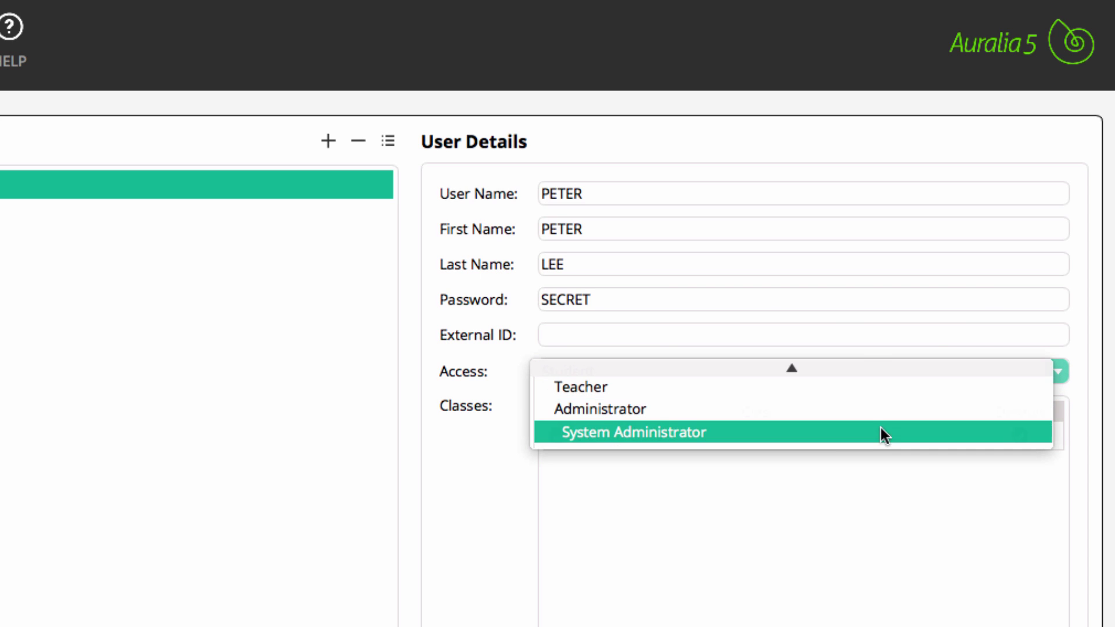
# Step: Give the new user System Administrator access and the Bass voice type
pyautogui.click(665, 433)
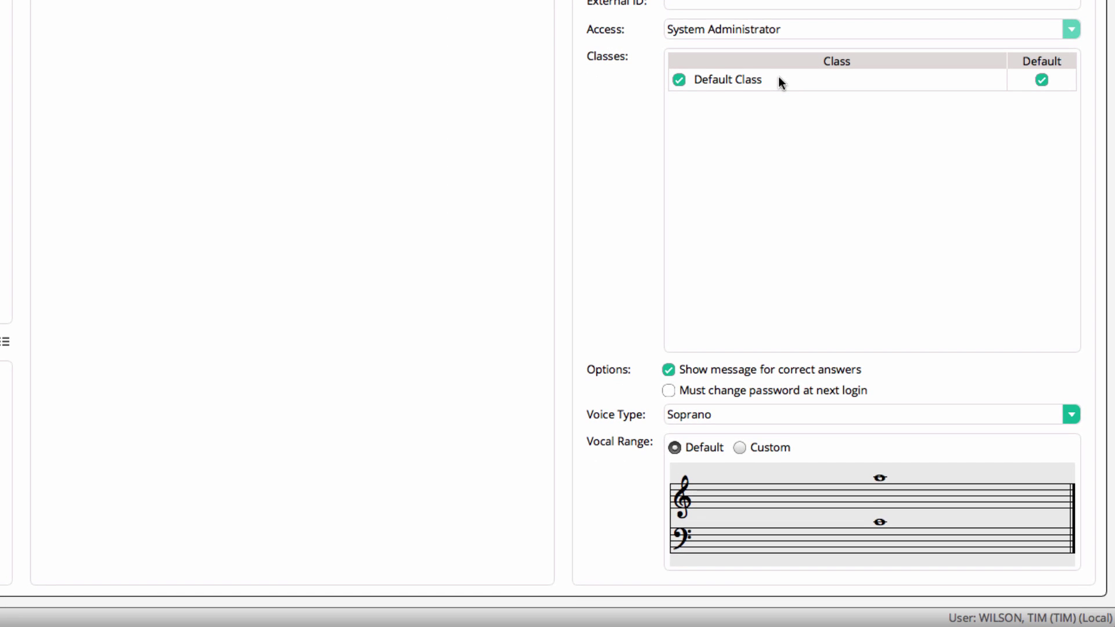
pyautogui.click(762, 410)
pyautogui.scroll(-1, 769, 430)
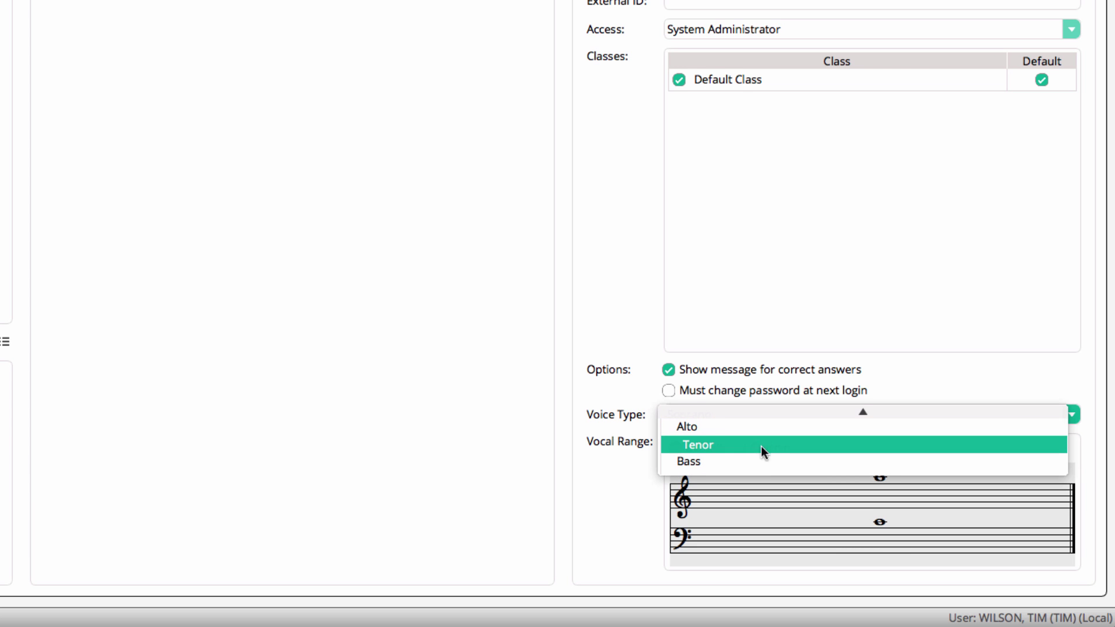
pyautogui.click(765, 463)
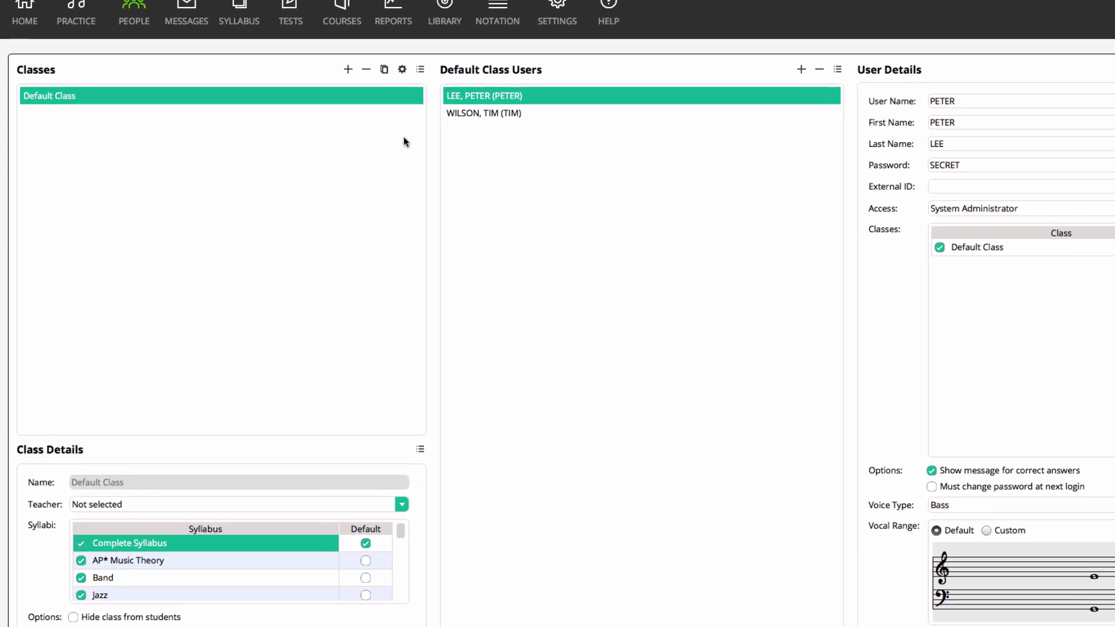
# Step: Add two classes named 'Music 101' and 'Music 201'
pyautogui.click(355, 63)
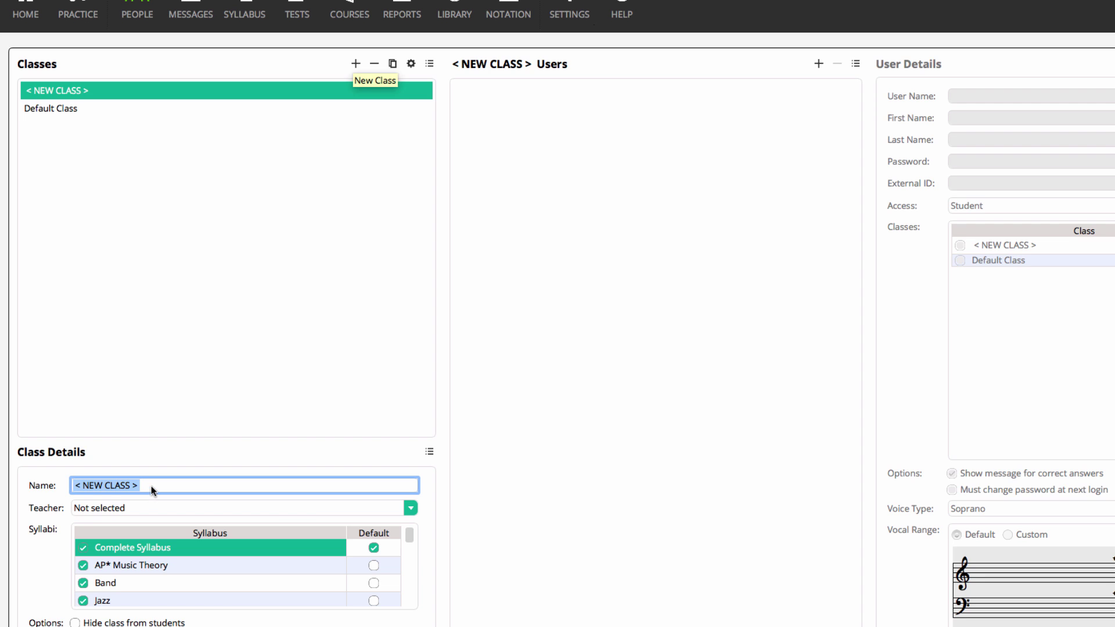
pyautogui.write('Mu')
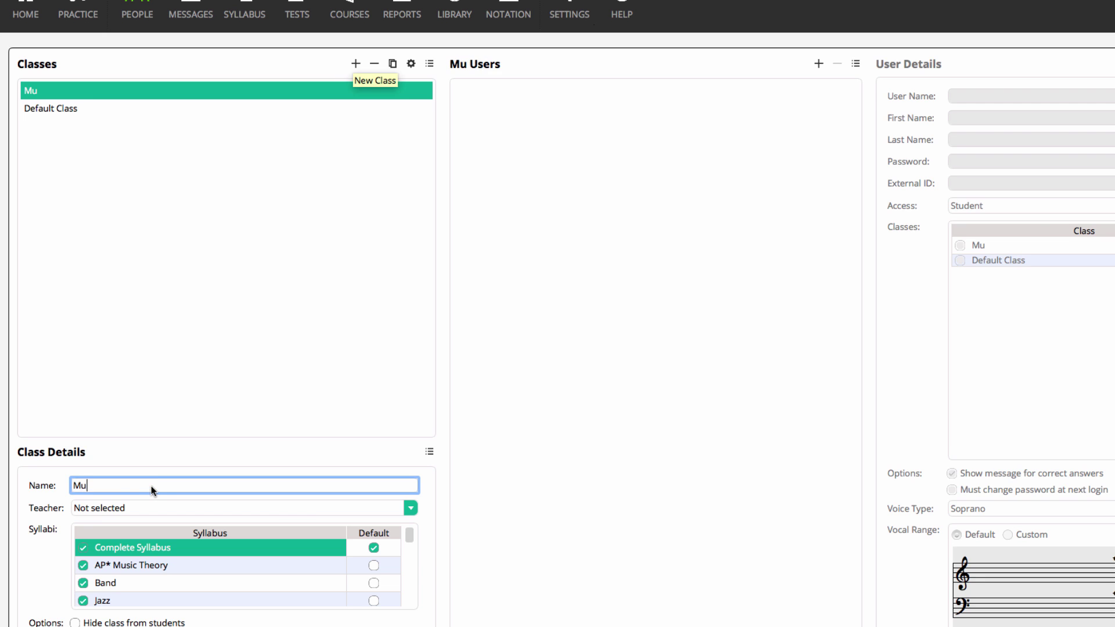
pyautogui.write('sic 101')
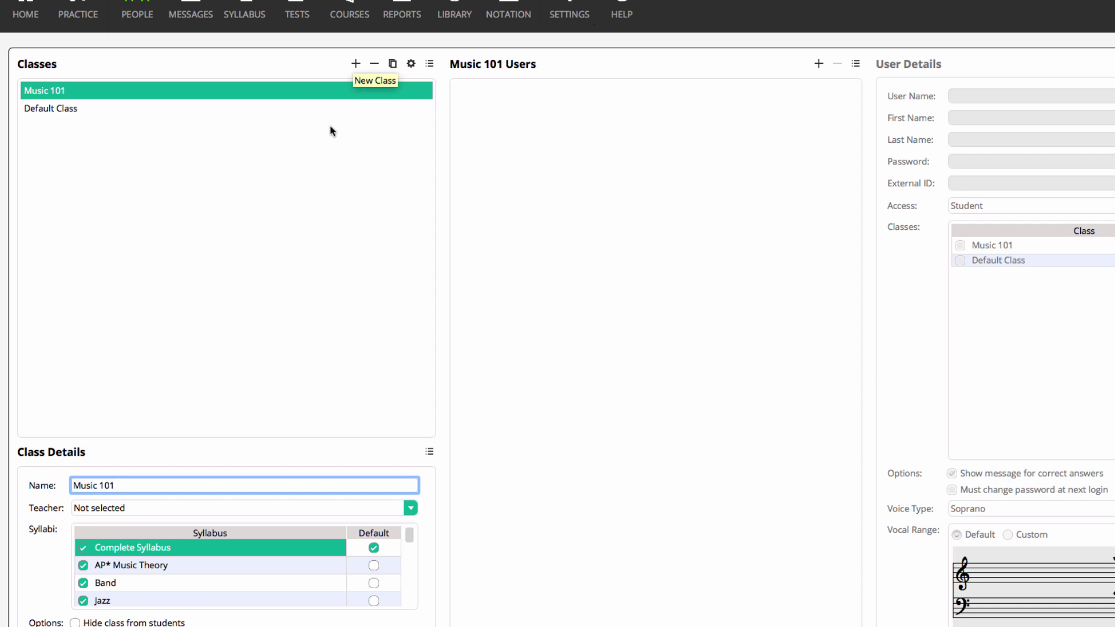
pyautogui.click(356, 65)
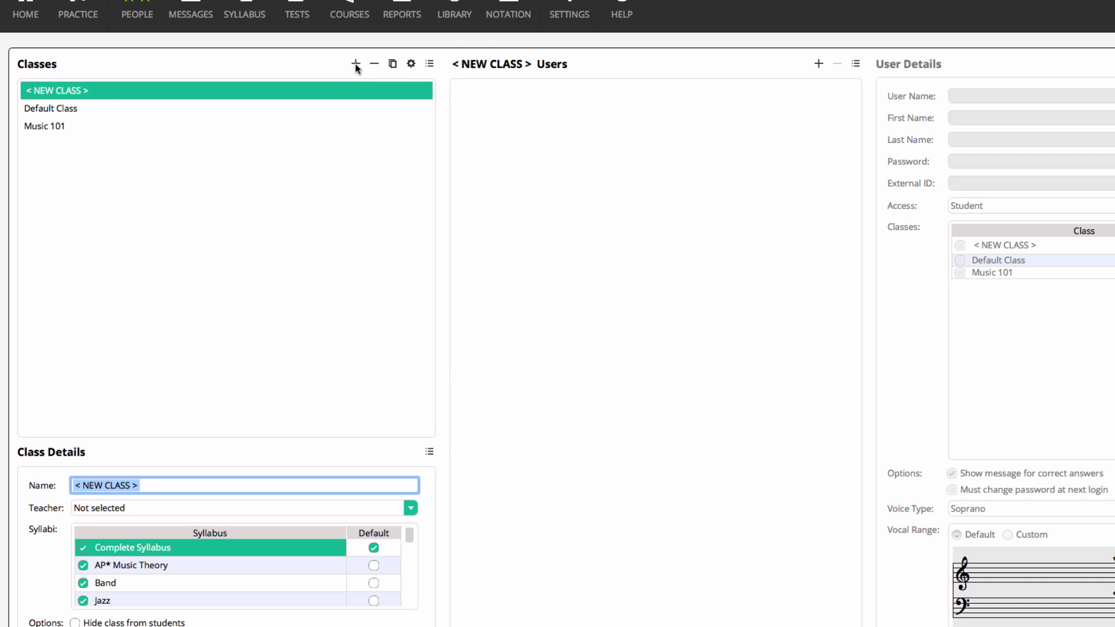
pyautogui.write('Music ')
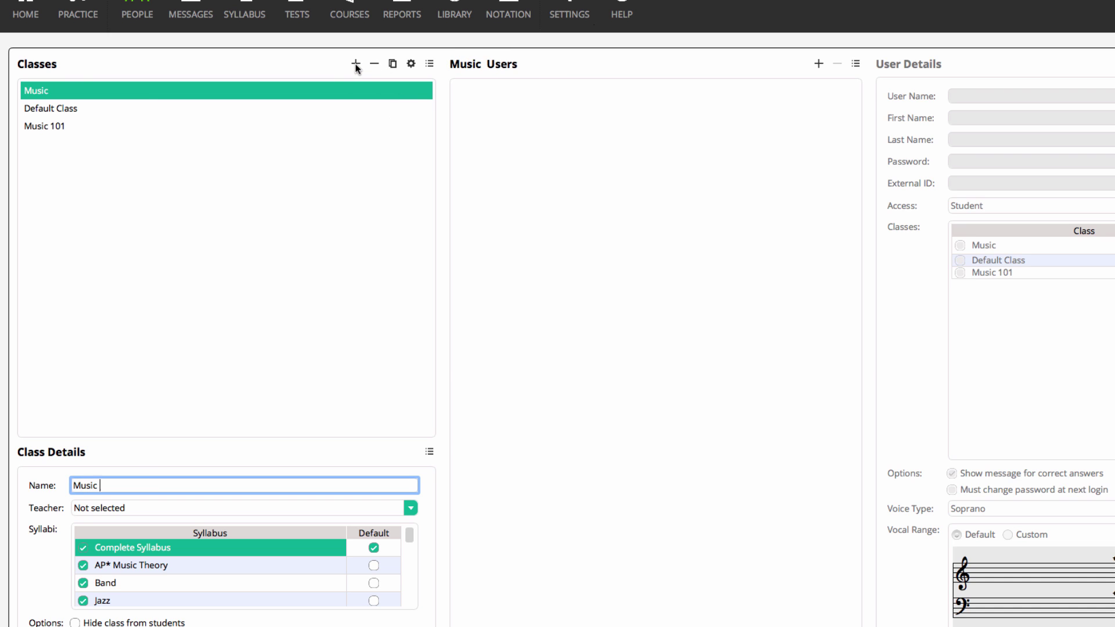
pyautogui.write('201')
pyautogui.press('Return')
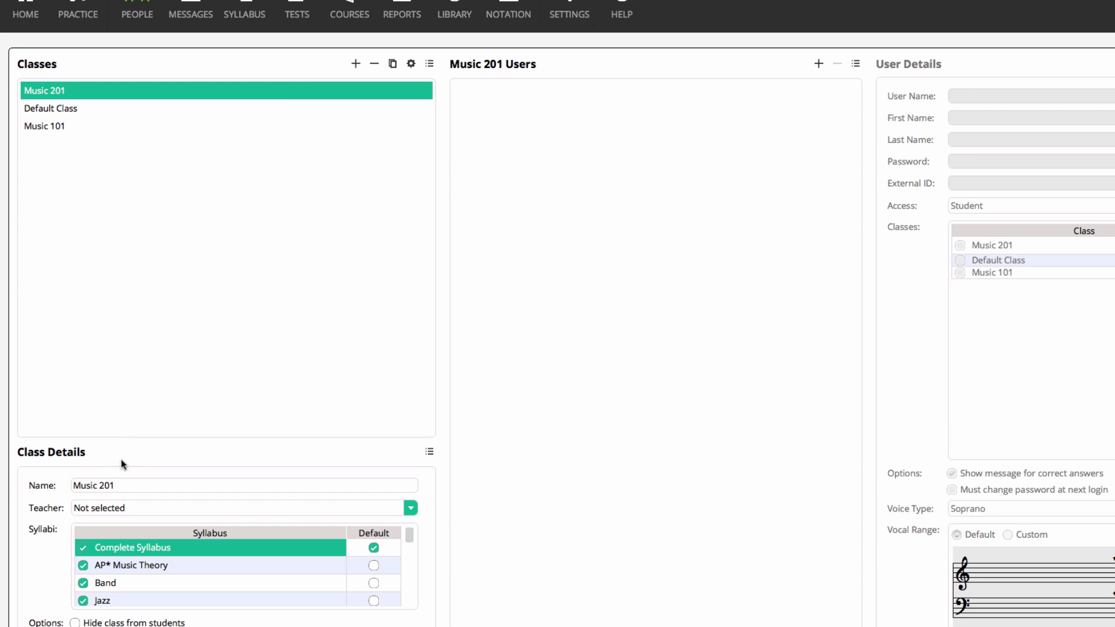
# Step: Untick the AP* Music Theory and Band syllabi for Music 201, leaving the gear menu unchanged
pyautogui.click(83, 565)
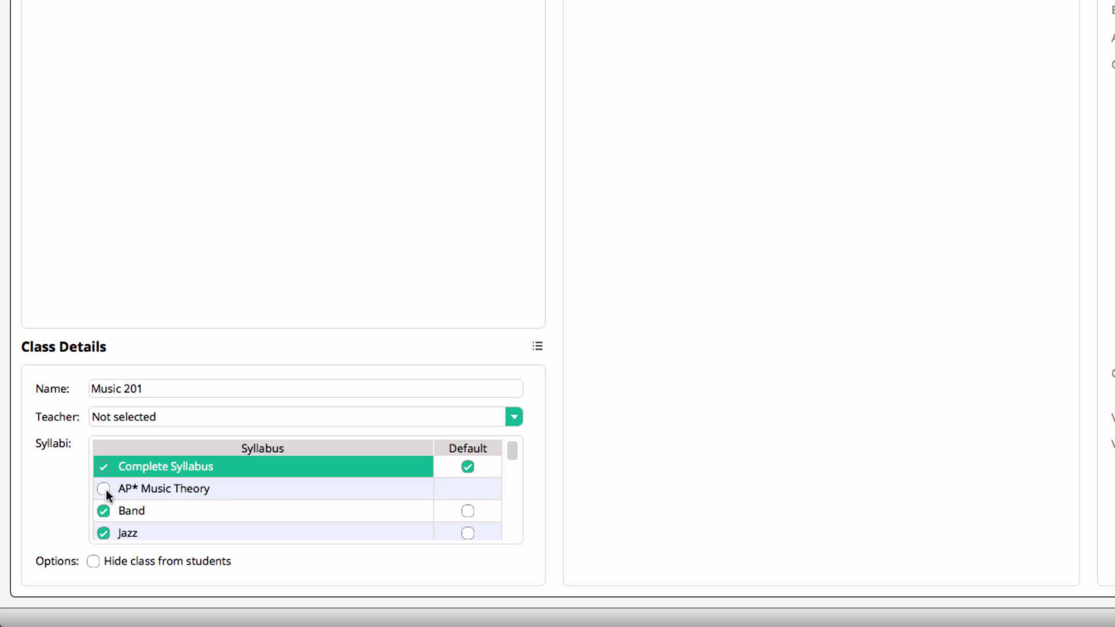
pyautogui.click(104, 511)
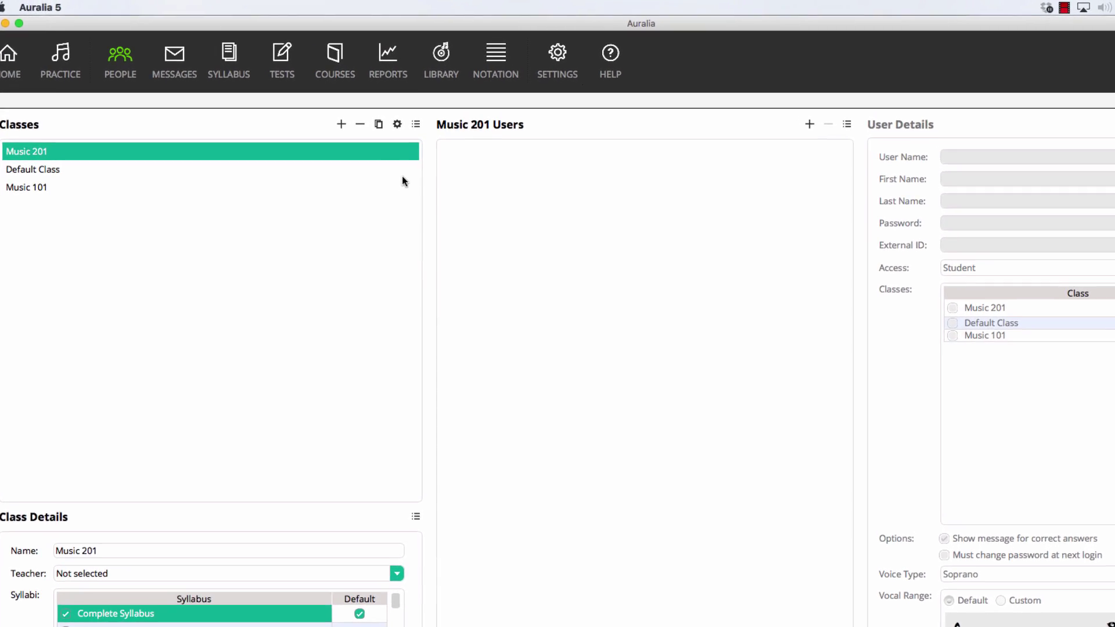
pyautogui.click(398, 124)
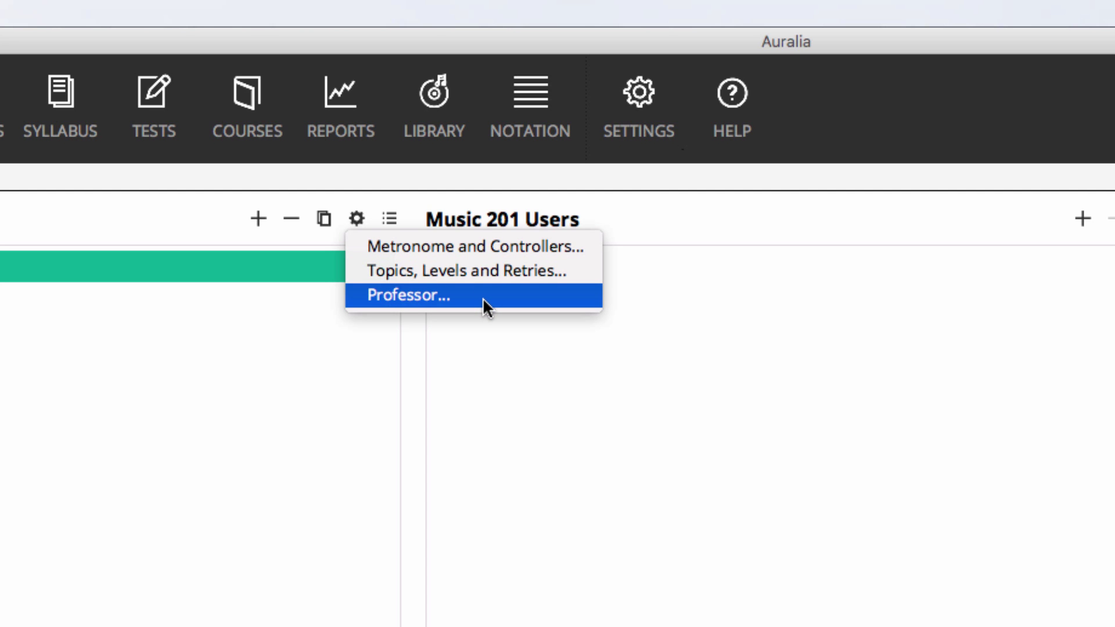
pyautogui.click(387, 357)
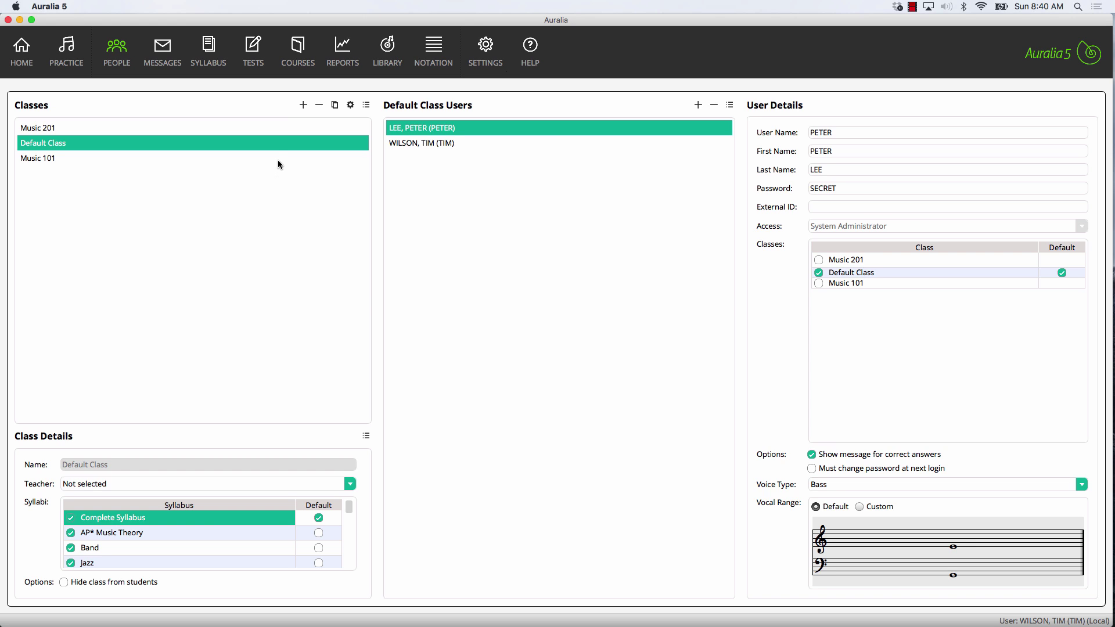
# Step: Create a new user in Music 101 with user name, first name, last name and password
pyautogui.click(279, 156)
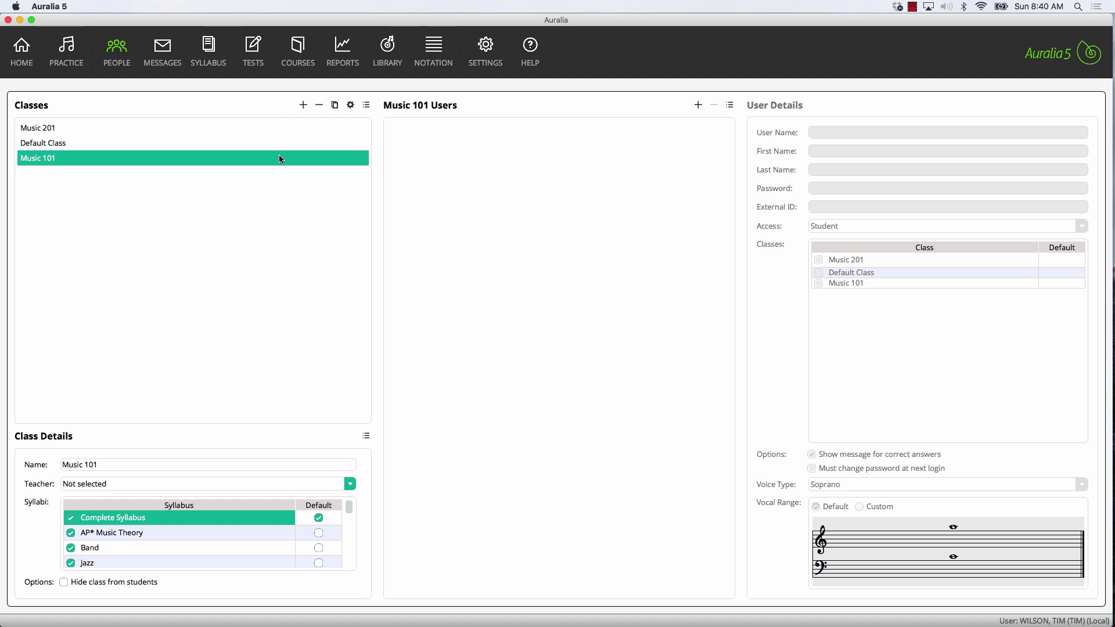
pyautogui.click(698, 105)
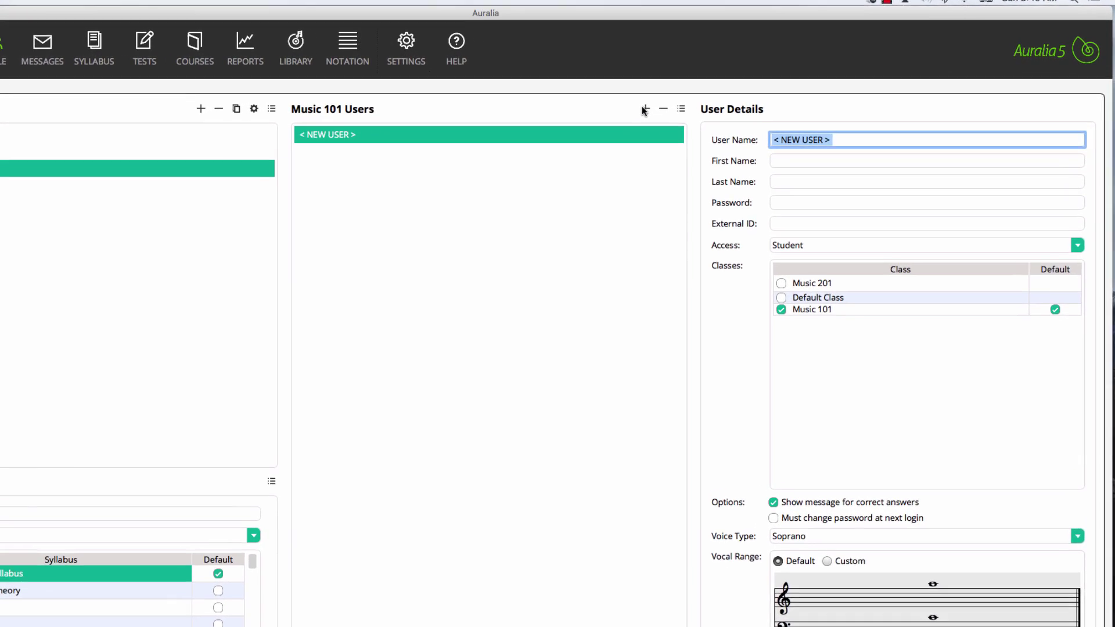
pyautogui.write('ANNA')
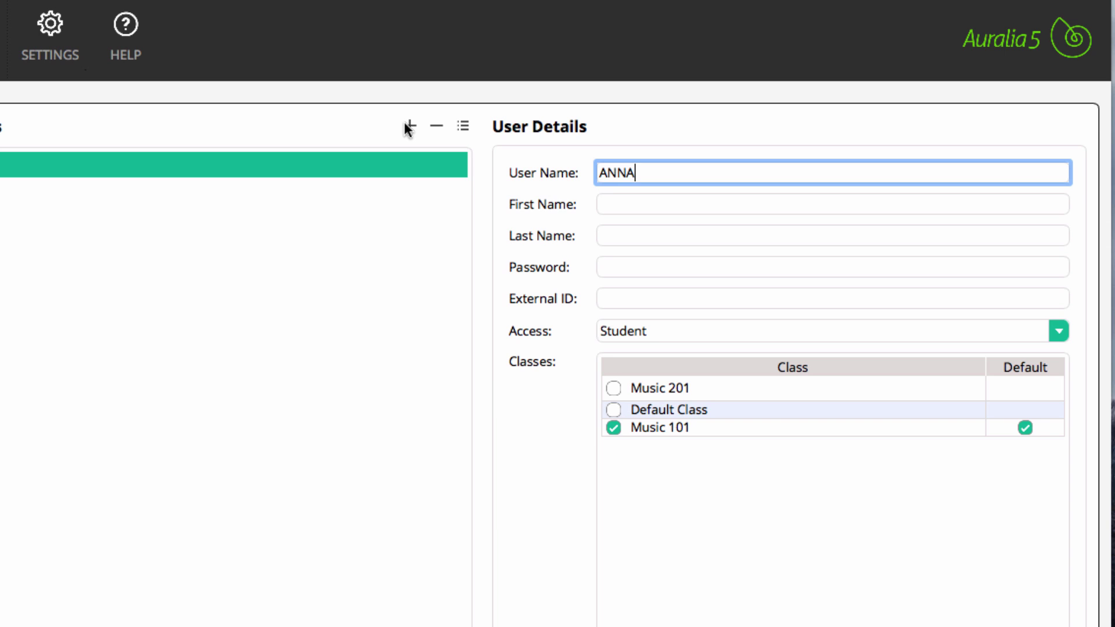
pyautogui.press('Tab')
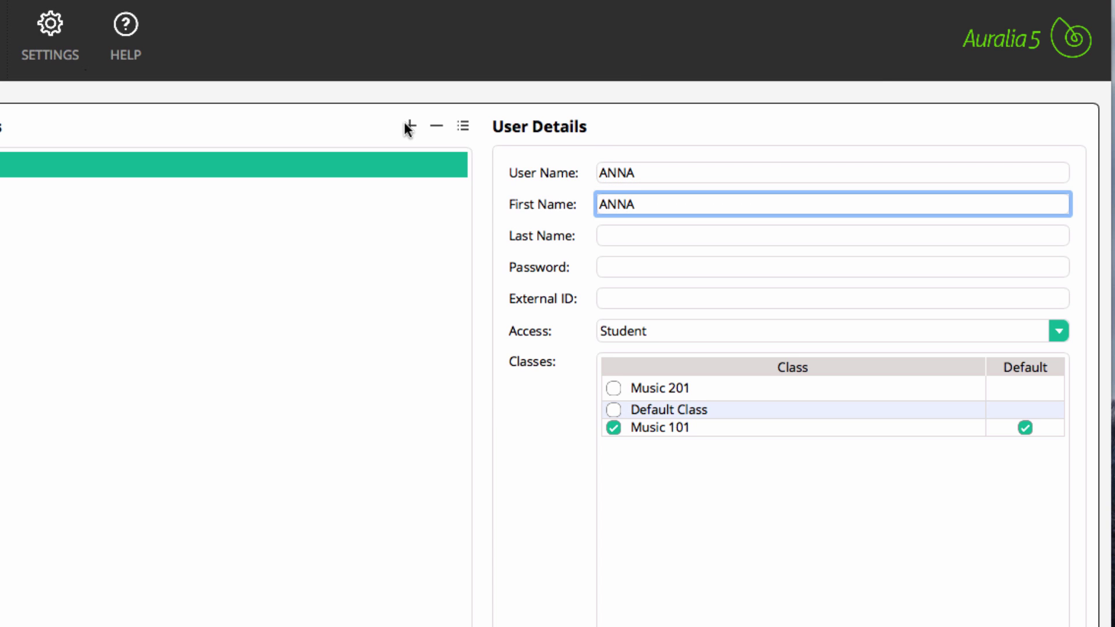
pyautogui.press('Tab')
pyautogui.press('Tab')
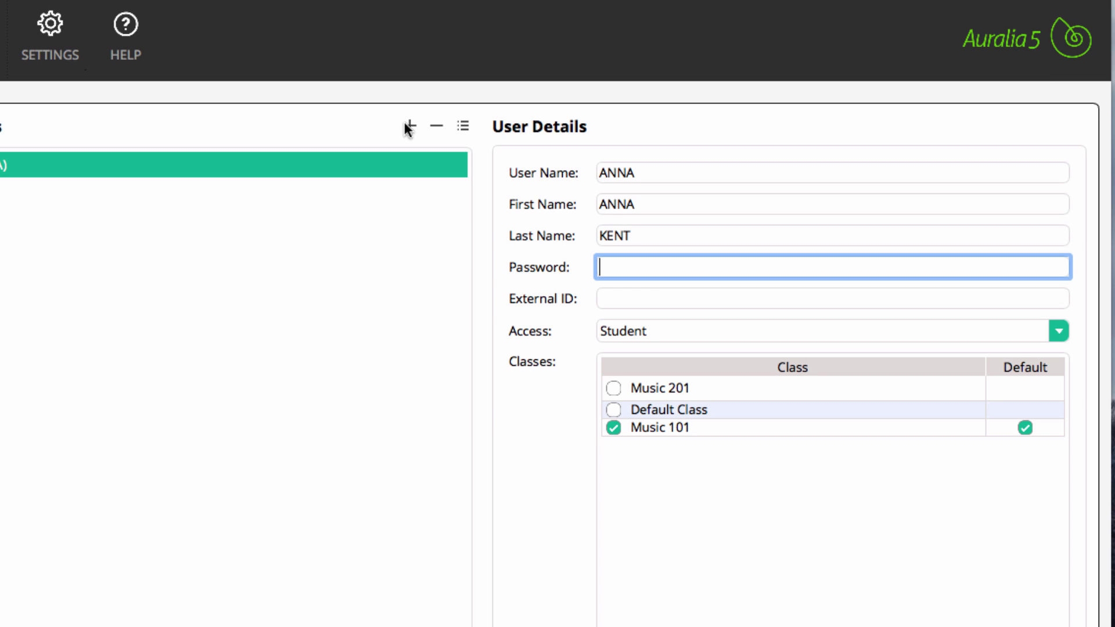
pyautogui.write('ILOVEMUSIC')
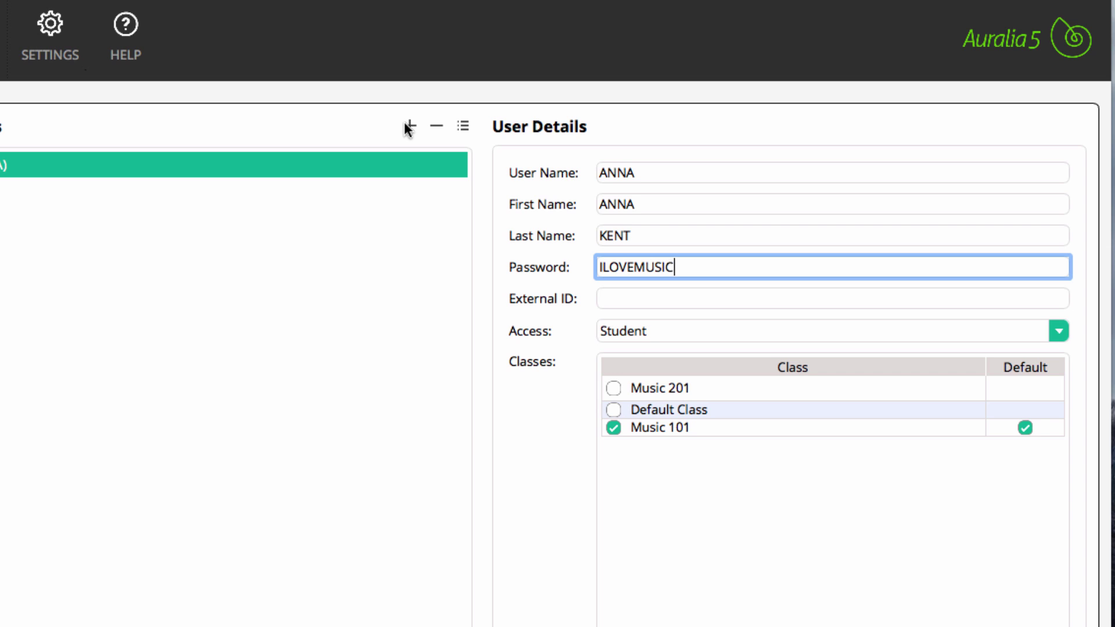
# Step: Keep the user's access at Student and fill in their external ID
pyautogui.press('Tab')
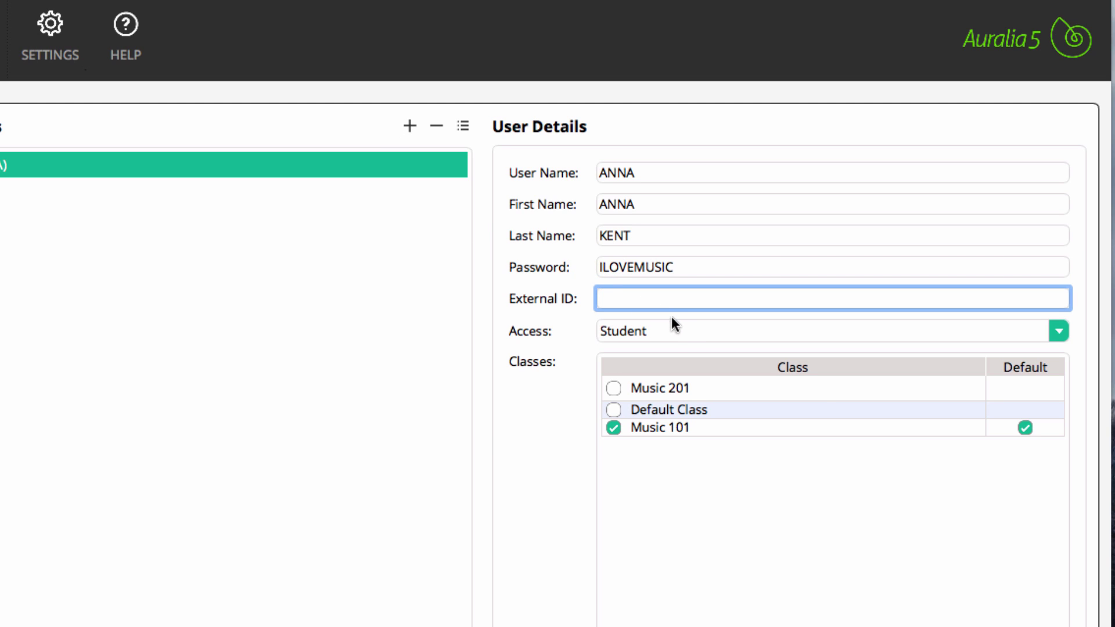
pyautogui.click(683, 331)
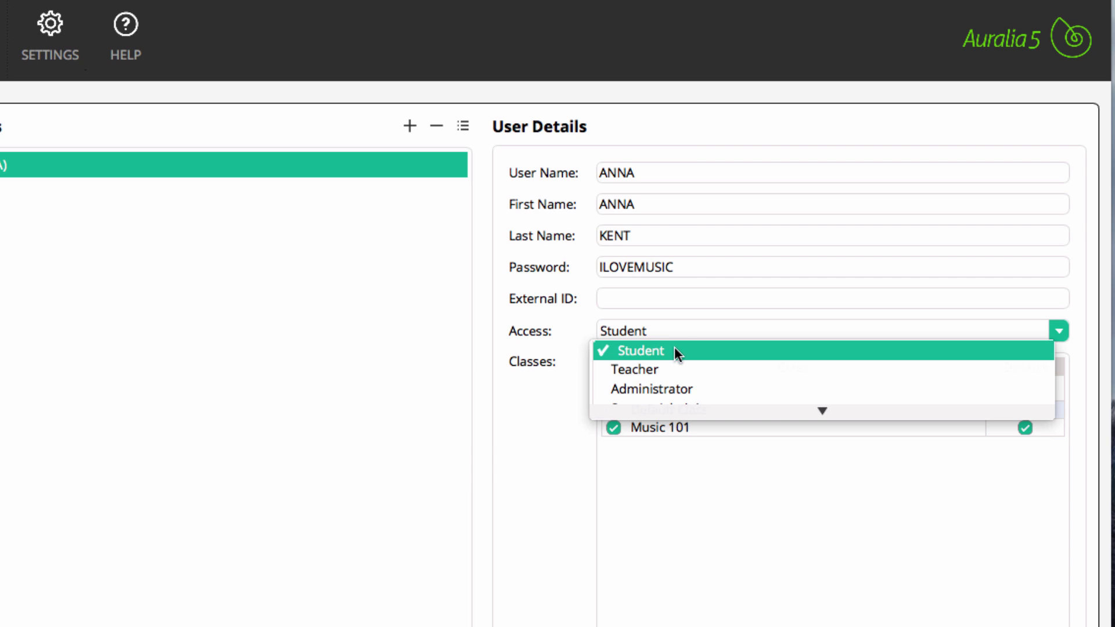
pyautogui.click(674, 350)
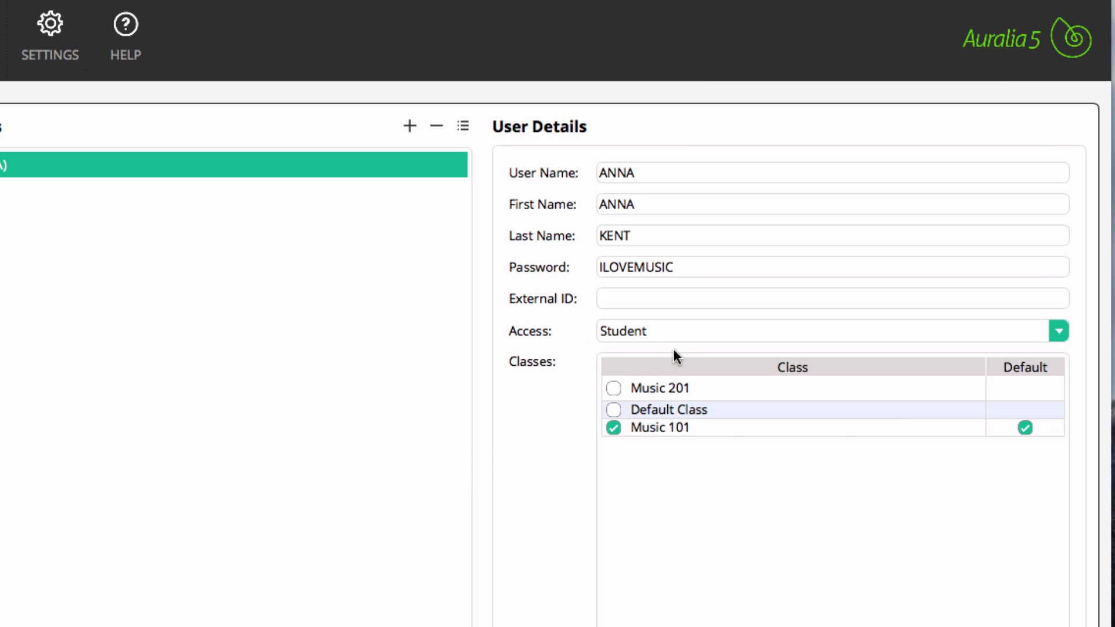
pyautogui.click(677, 299)
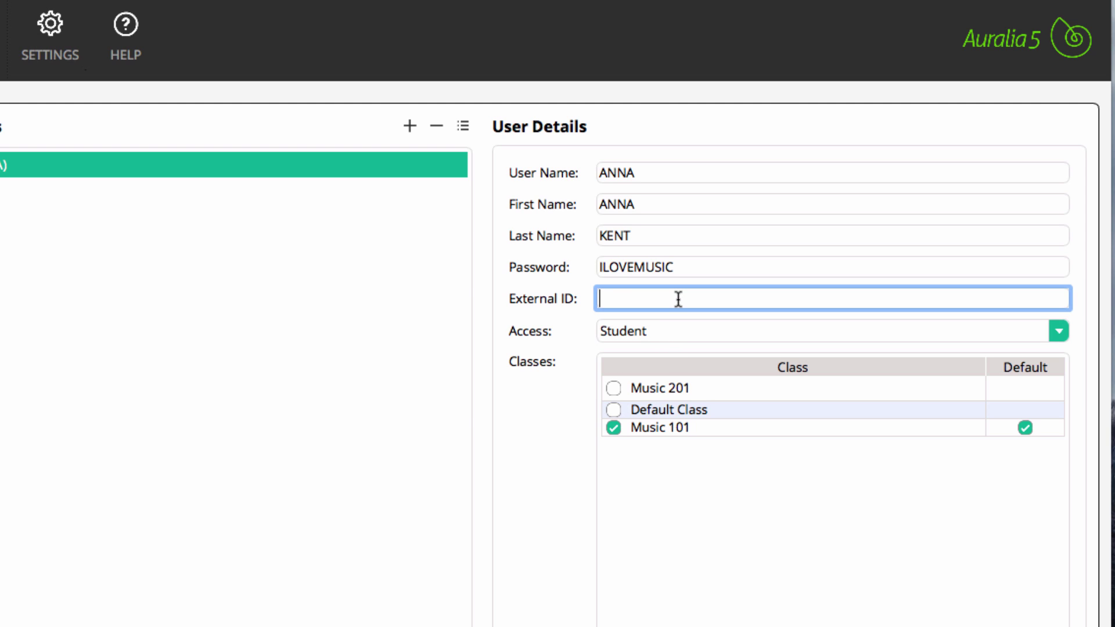
pyautogui.write('123456')
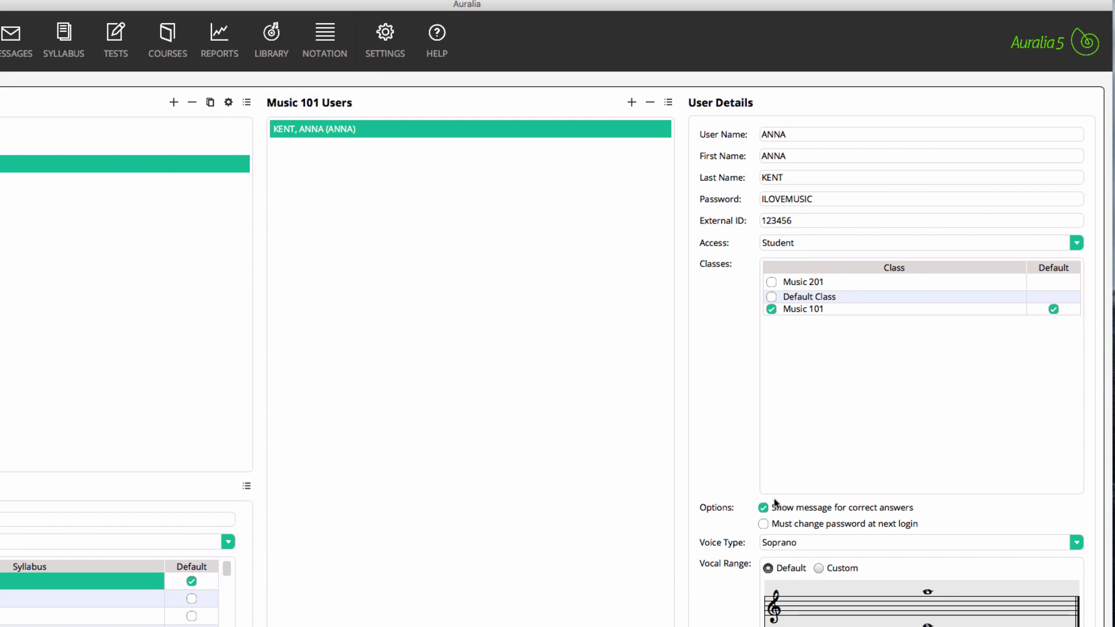
# Step: Require a password change at next login, set Alto voice, and enrol in Music 201 and Default Class
pyautogui.click(763, 525)
pyautogui.click(826, 542)
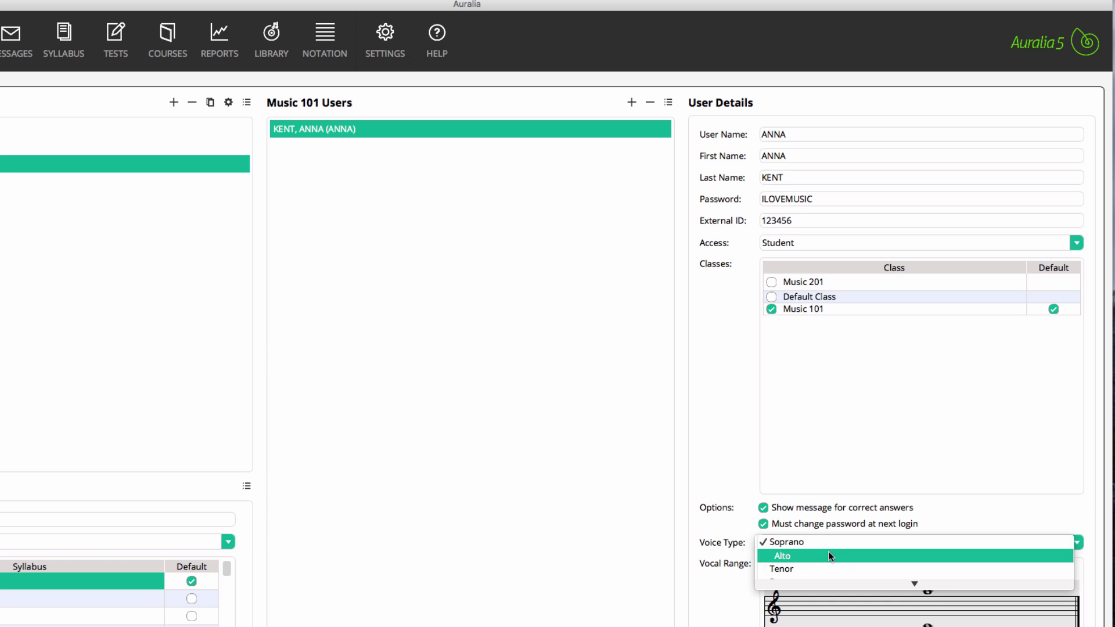
pyautogui.click(828, 556)
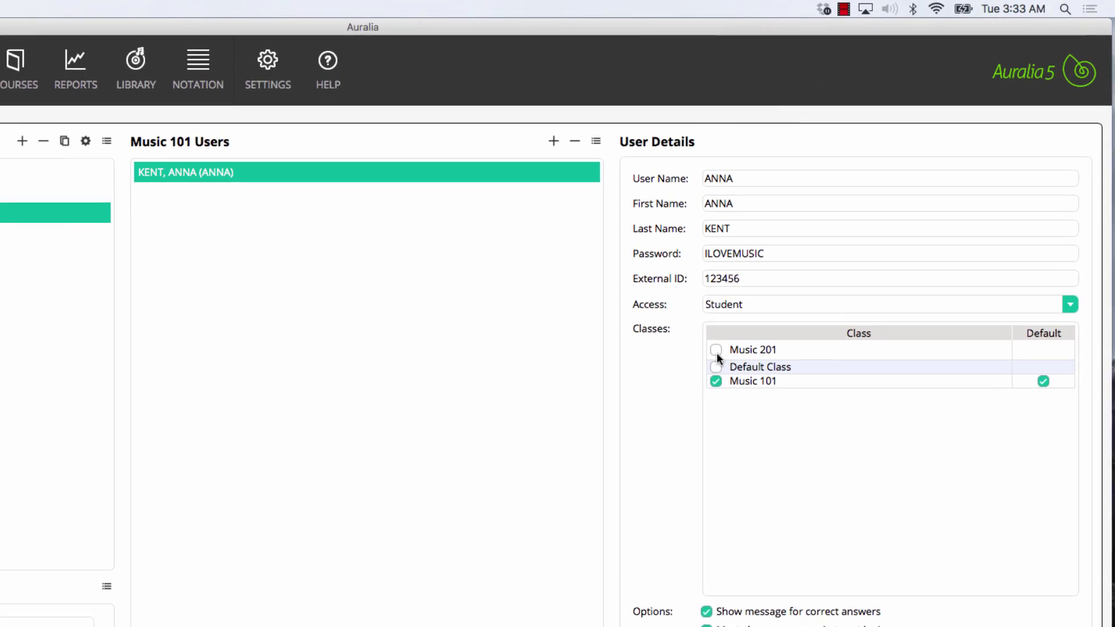
pyautogui.click(716, 350)
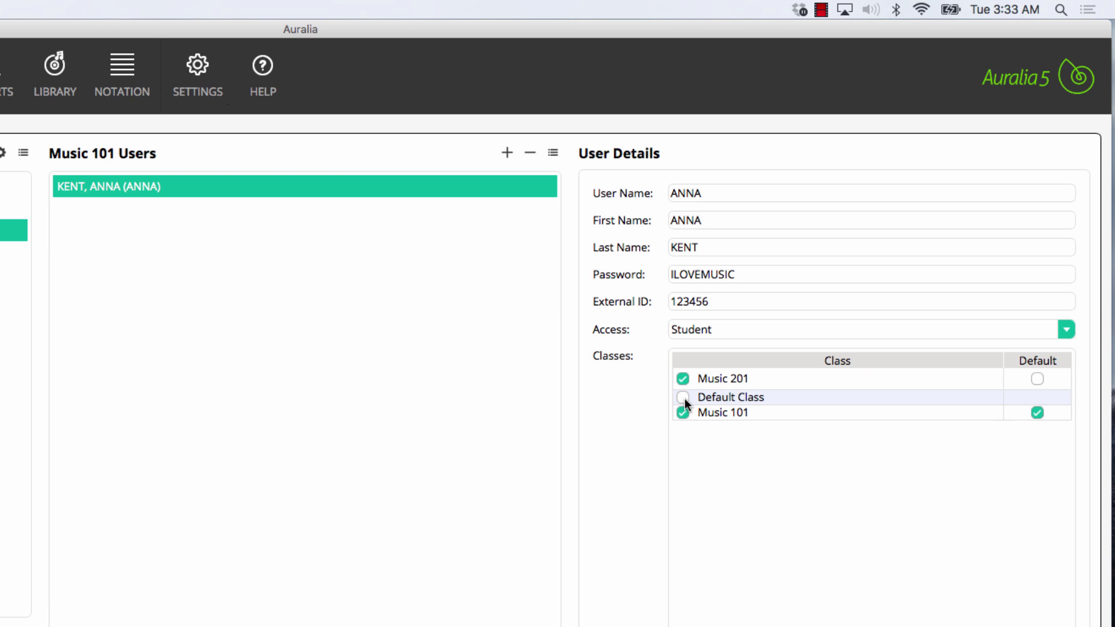
pyautogui.click(684, 398)
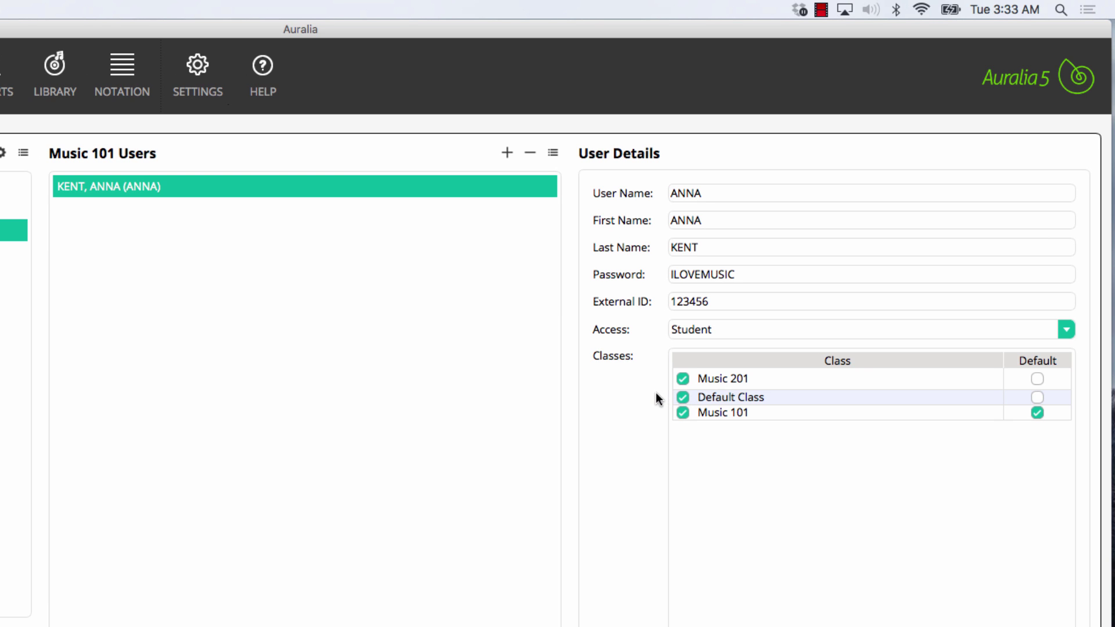